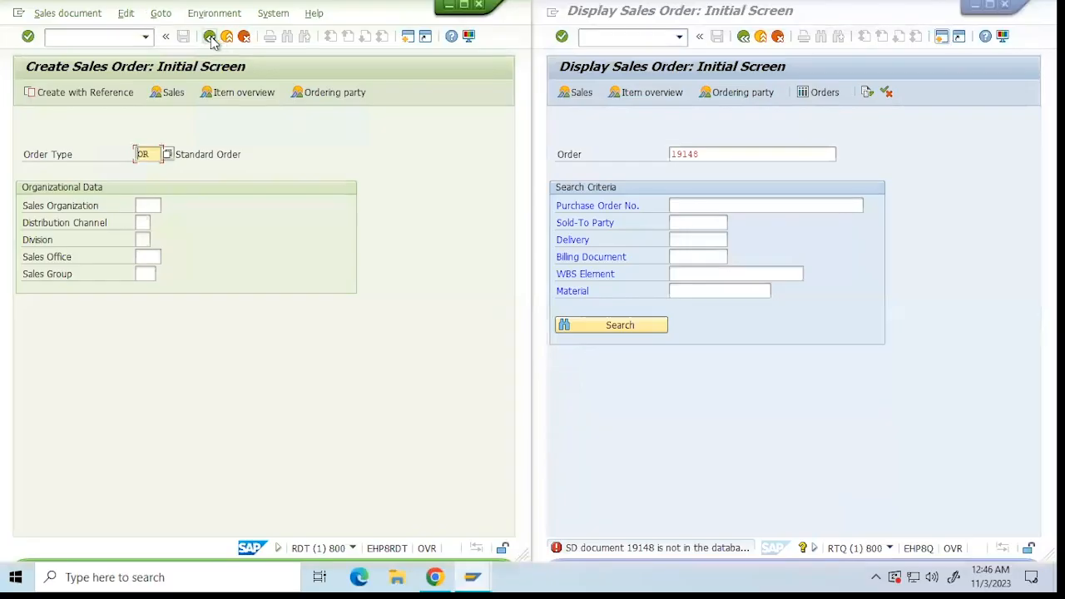
Leave sales order creation in the RDT system and display the existing sales order with transaction VA03
click(209, 36)
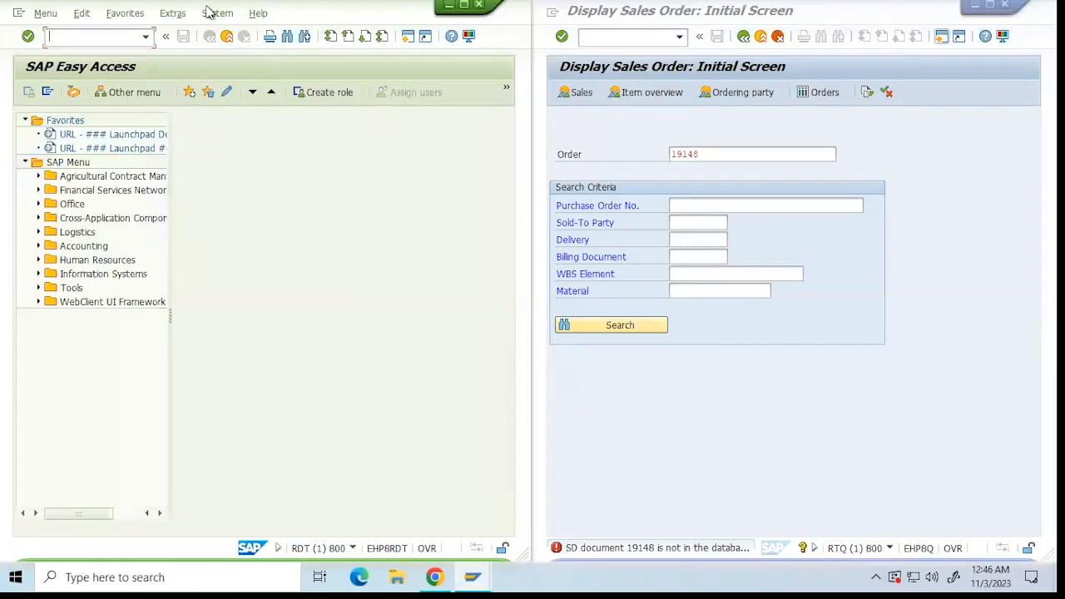
text(va03)
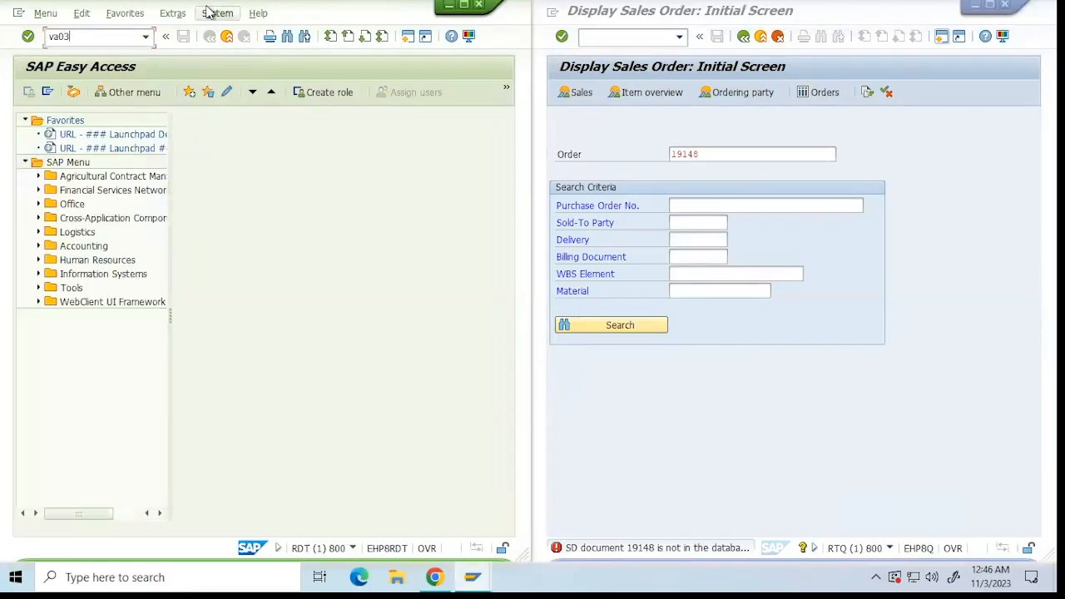
key(Return)
key(Return)
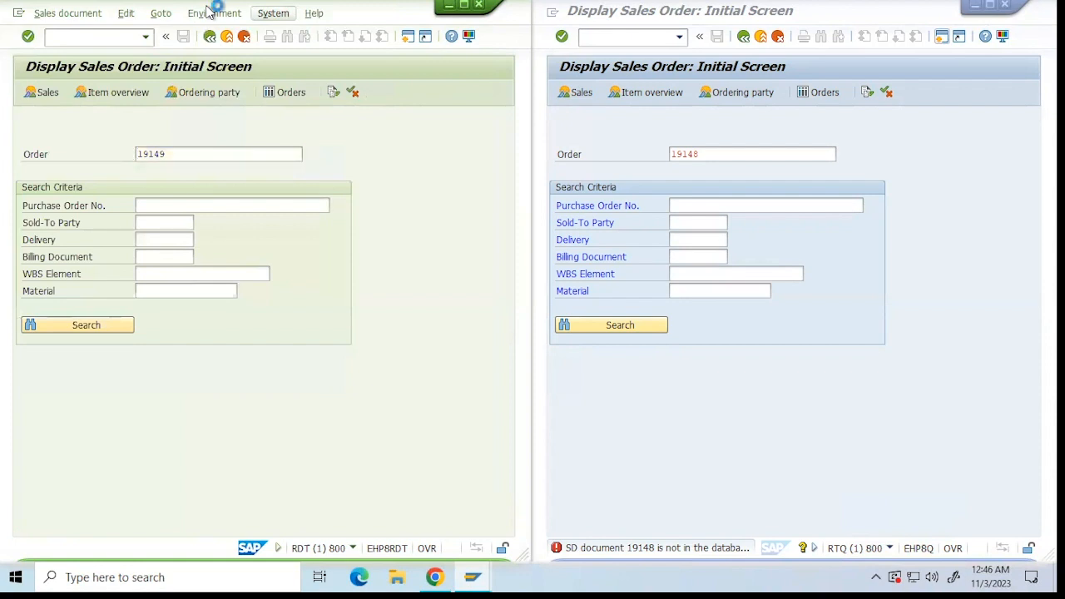
Look up the same sales order number in the RTQ system's Display Sales Order screen
click(768, 152)
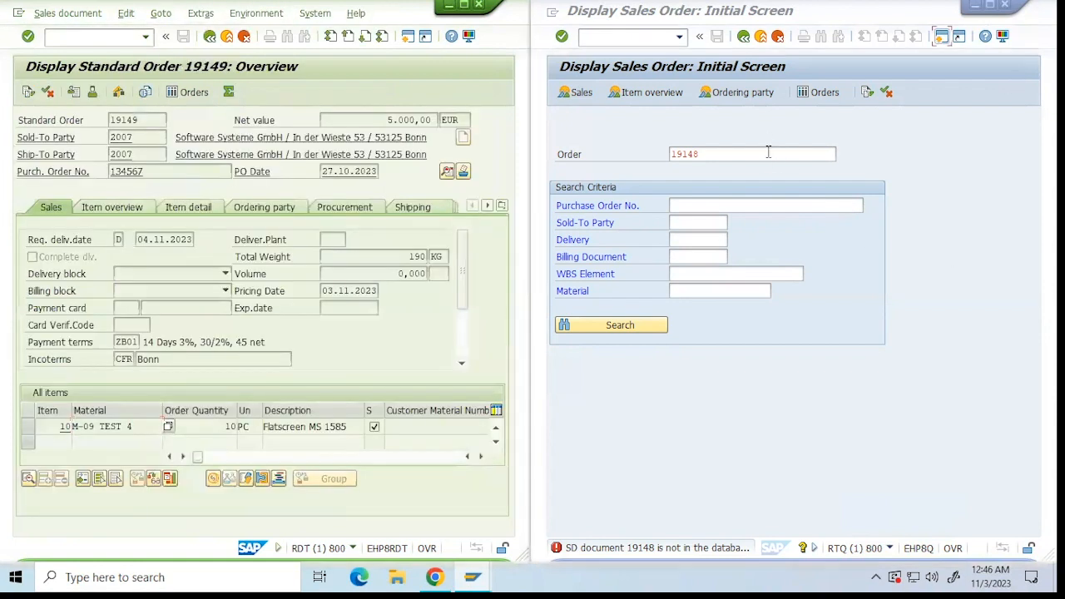
key(BackSpace)
text(9)
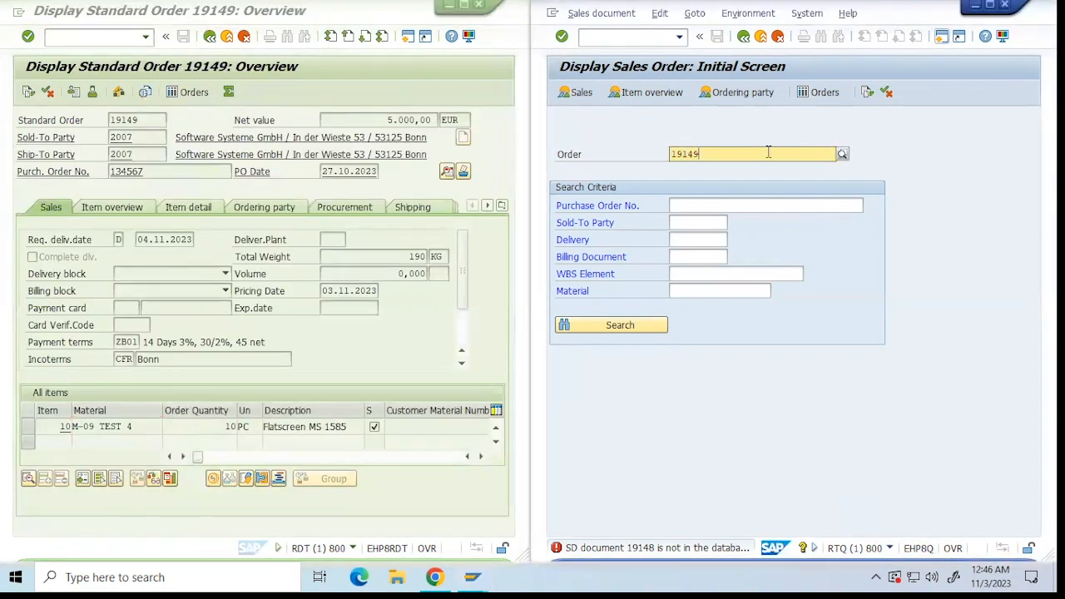
key(Return)
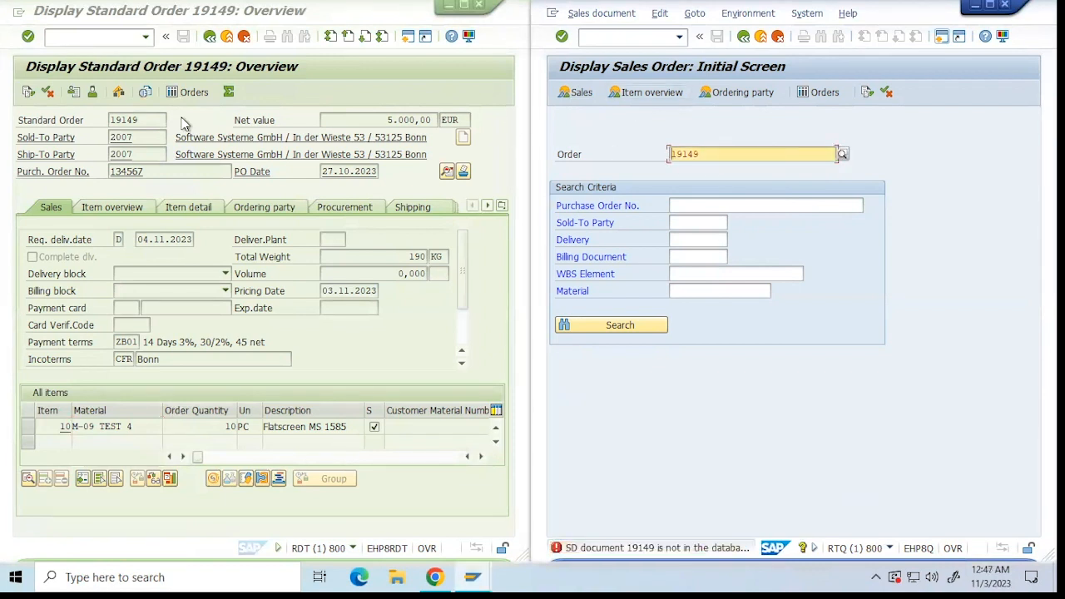
Read the detailed explanation of the RTQ system's status message, narrowing its window beside the source order, and close it
click(92, 111)
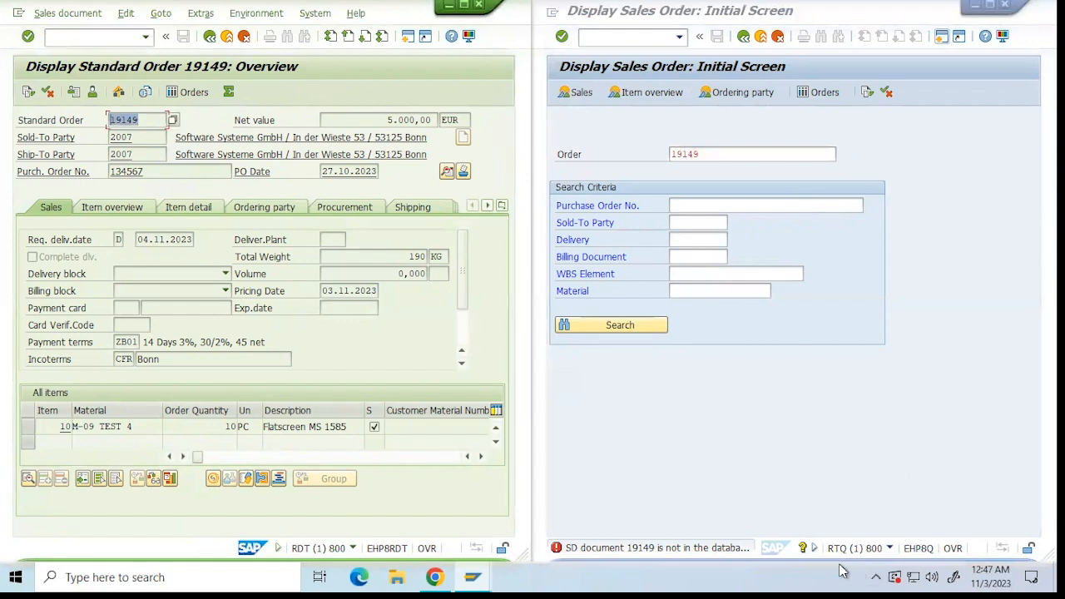
click(650, 552)
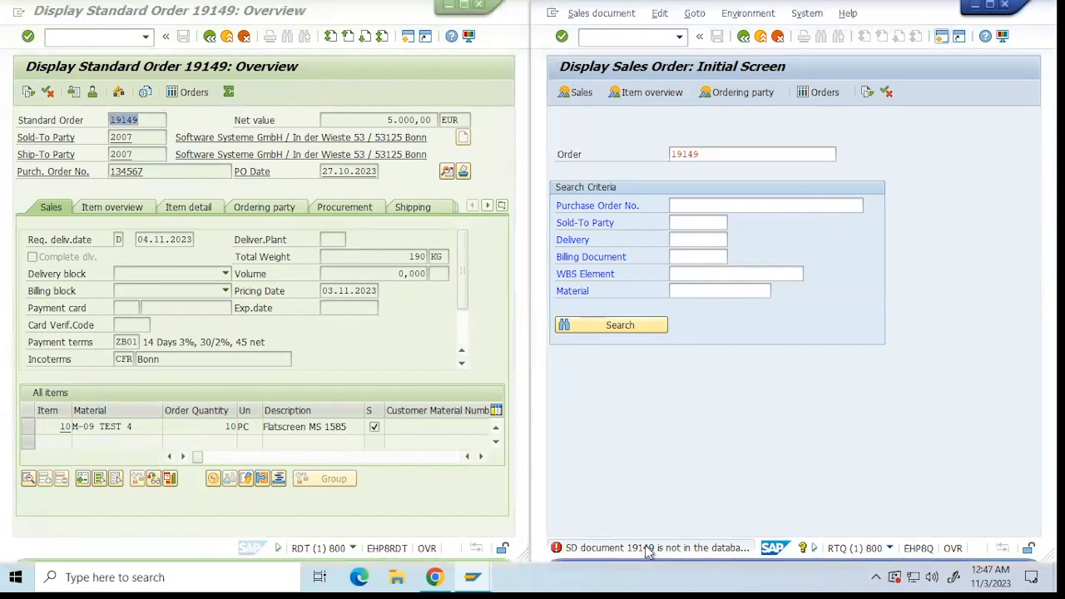
click(649, 551)
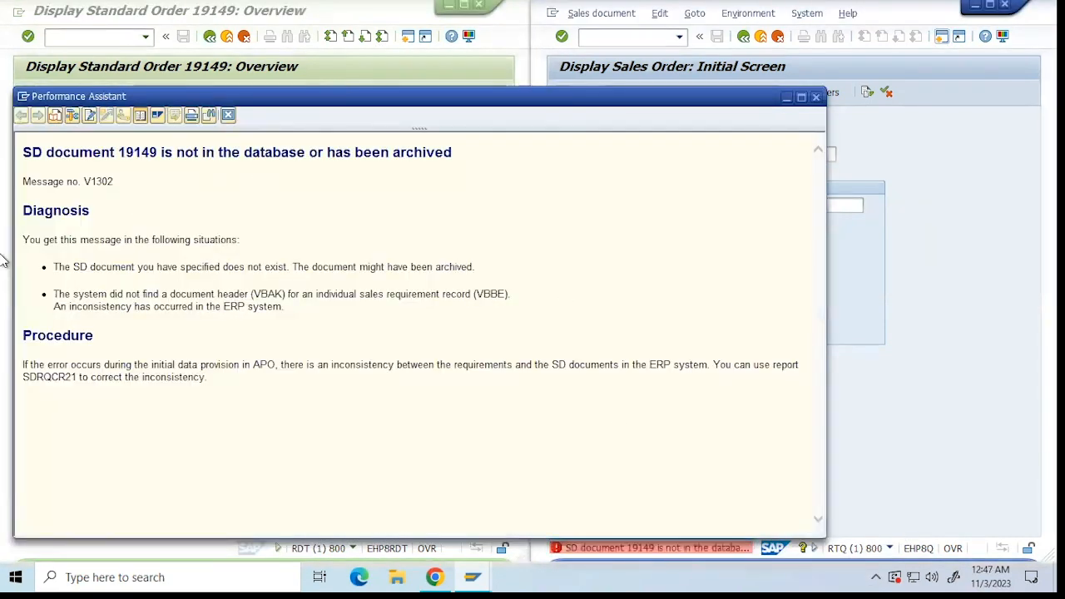
drag(11, 246, 678, 242)
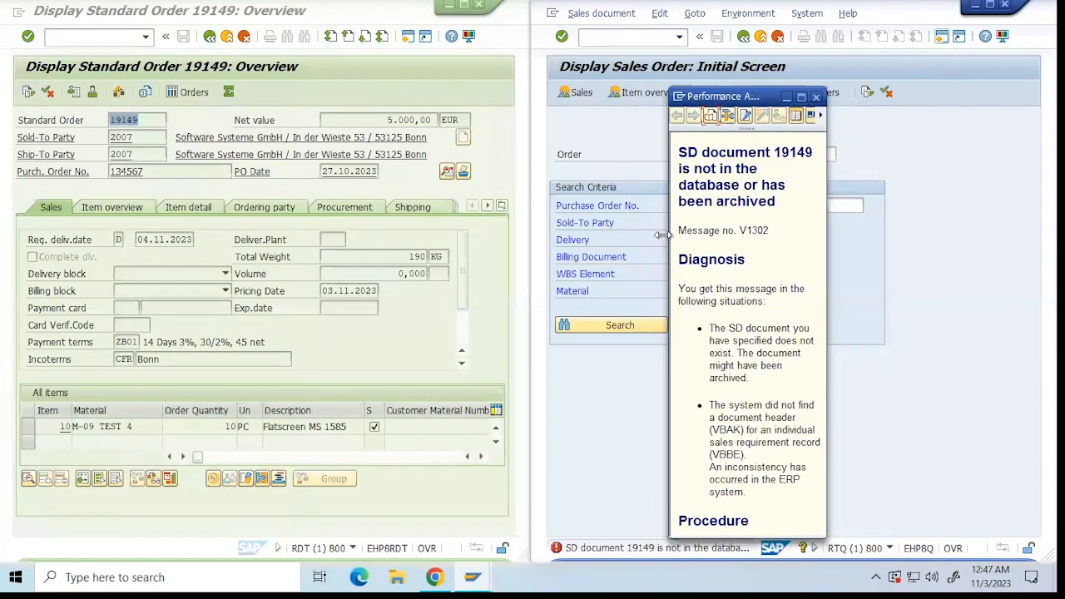
triple_click(702, 171)
click(702, 171)
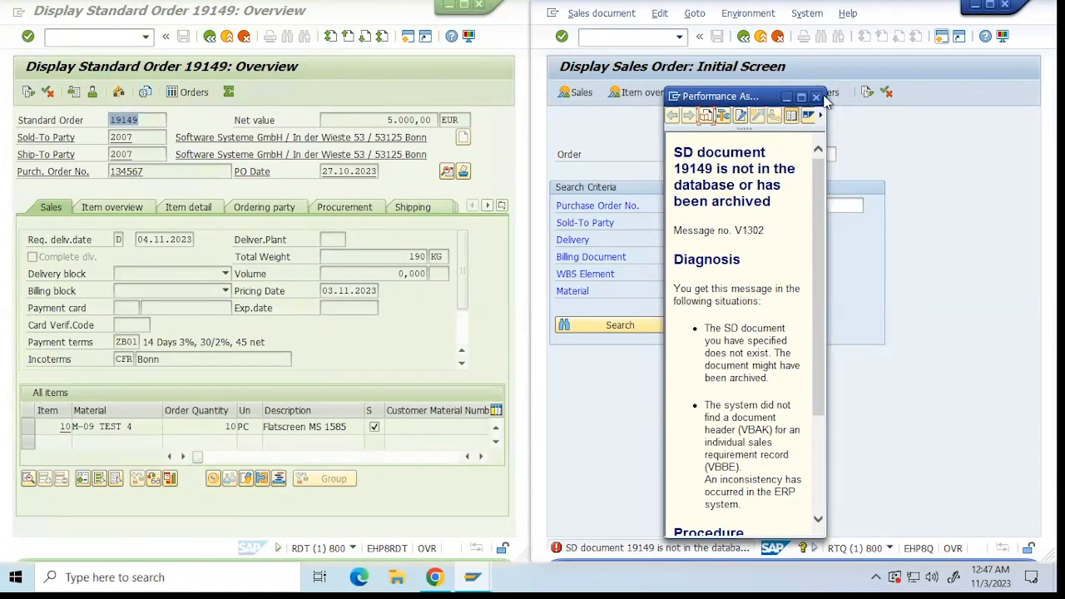
click(816, 98)
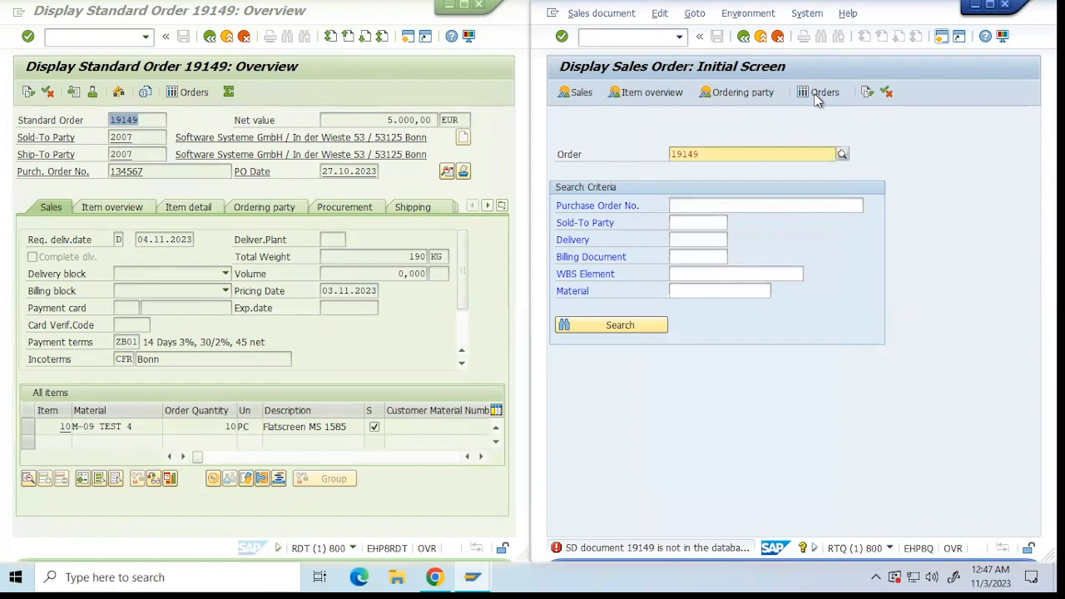
Switch to the DDR Central Console in Chrome, continue past the date selection and name the custom blank template SDschtest1234
click(440, 575)
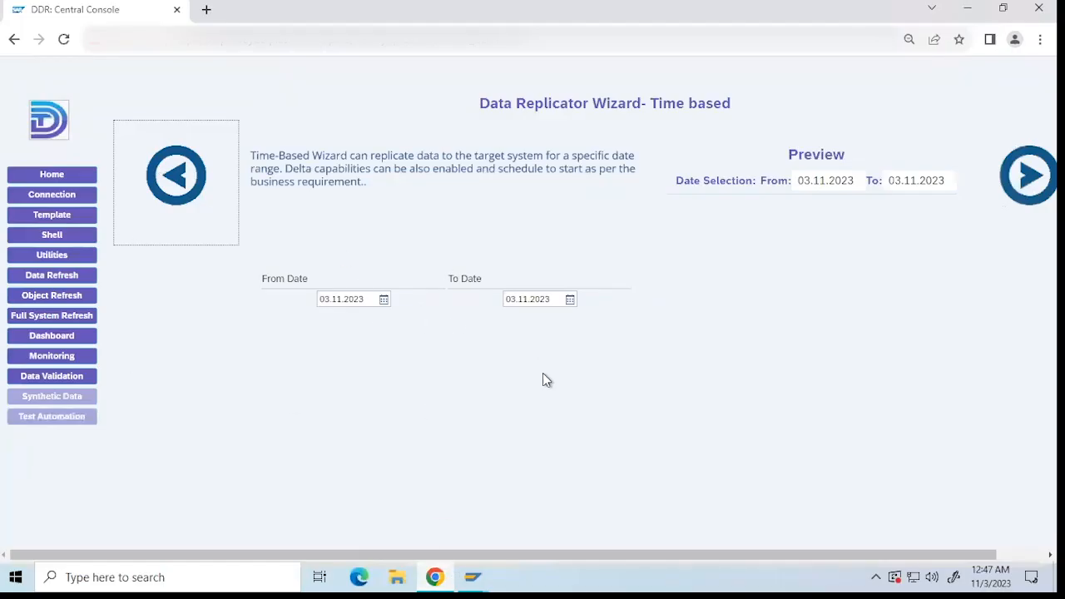
click(1029, 175)
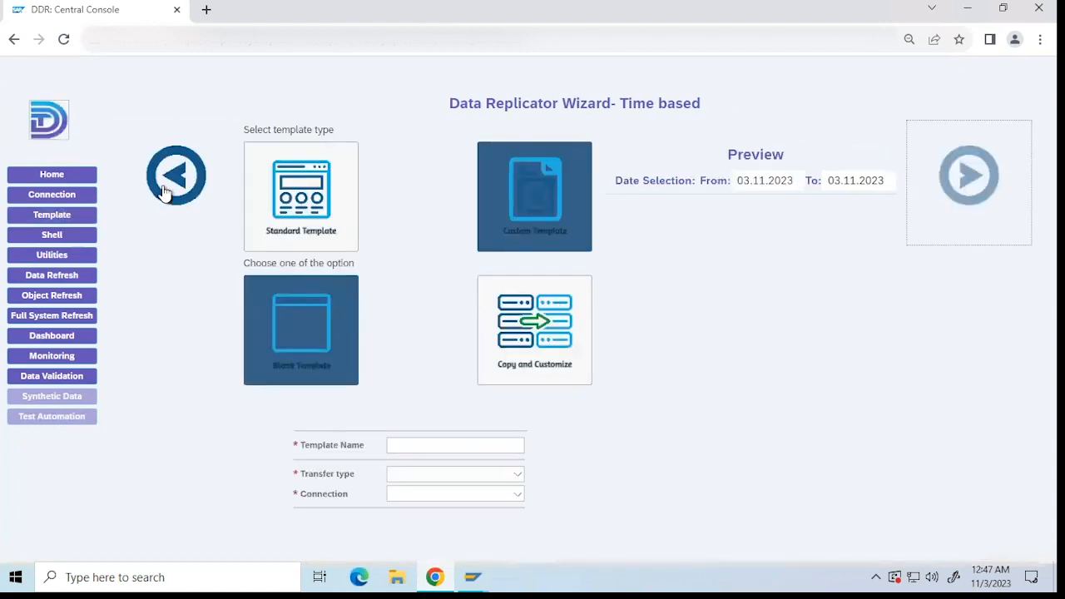
click(428, 446)
text(S)
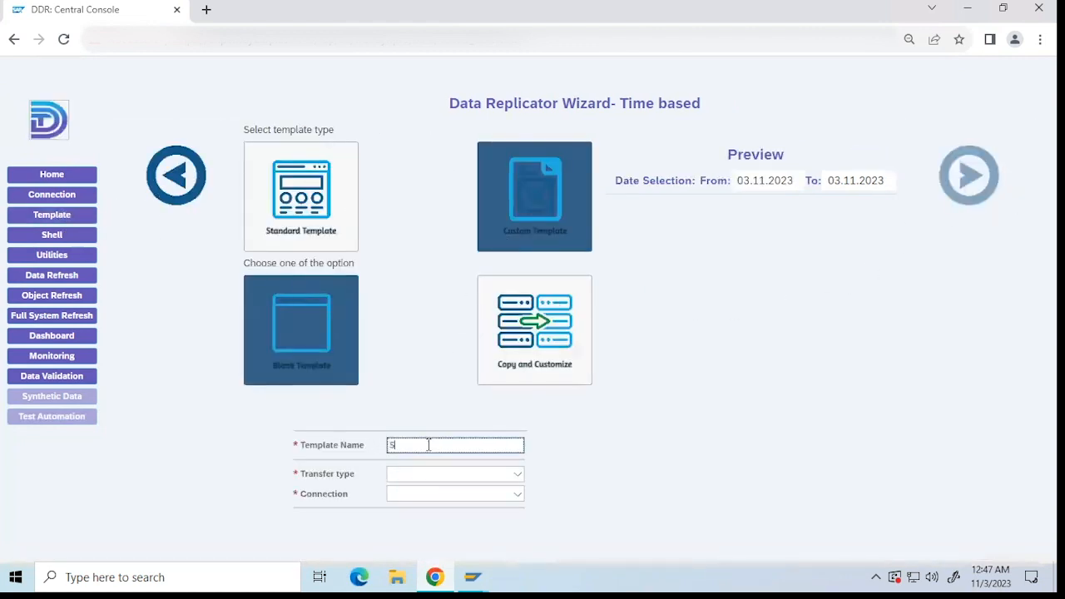
text(Dscht)
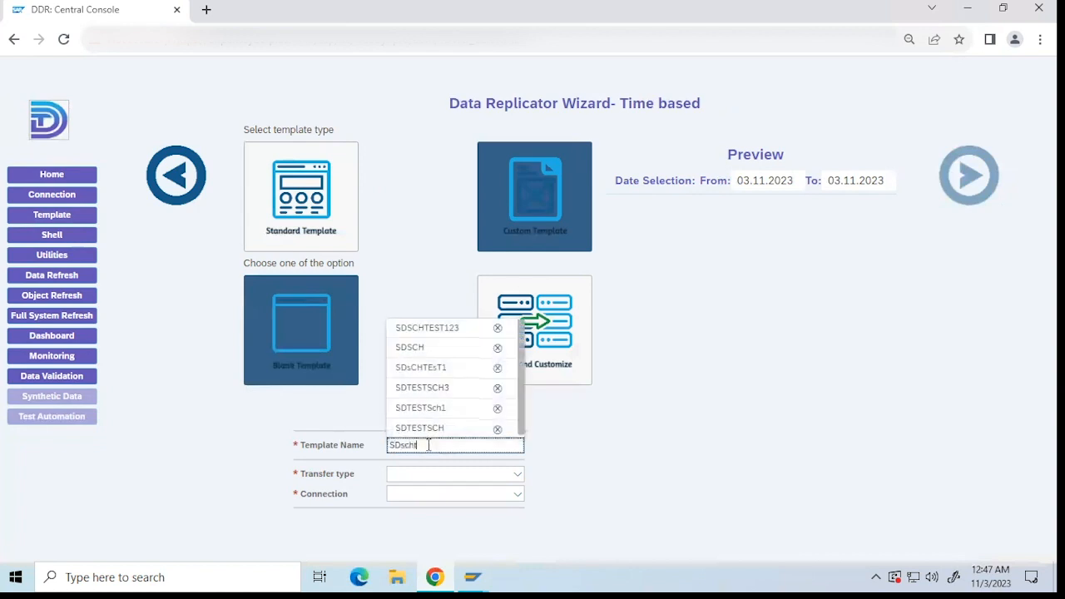
text(est1234)
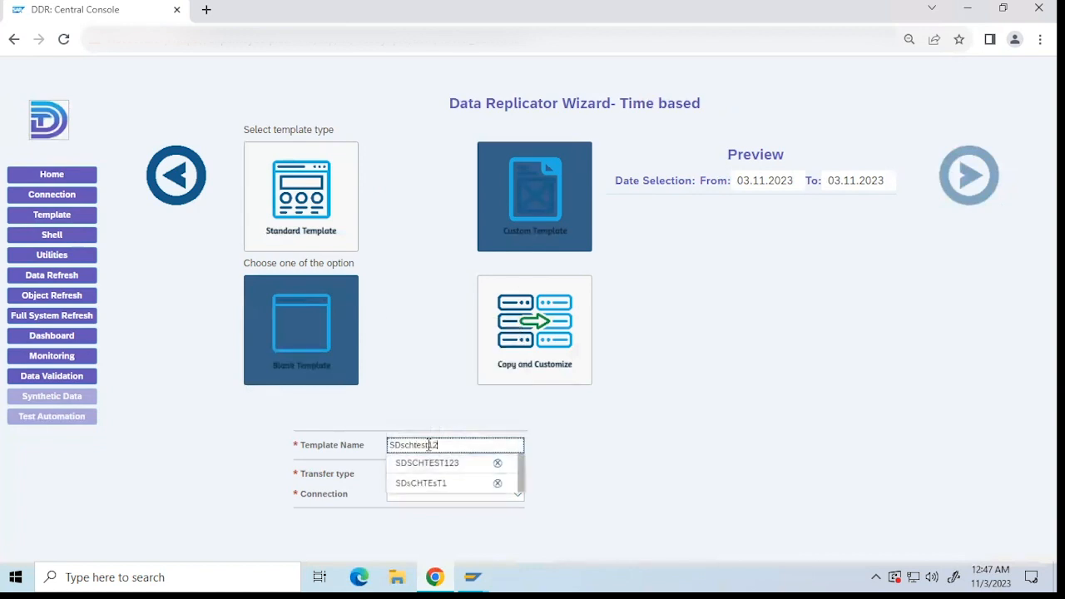
Set the transfer type to RFC based and the connection to RTD800_to_RTQ800, and continue to the business object selection
key(Tab)
key(Down)
key(Down)
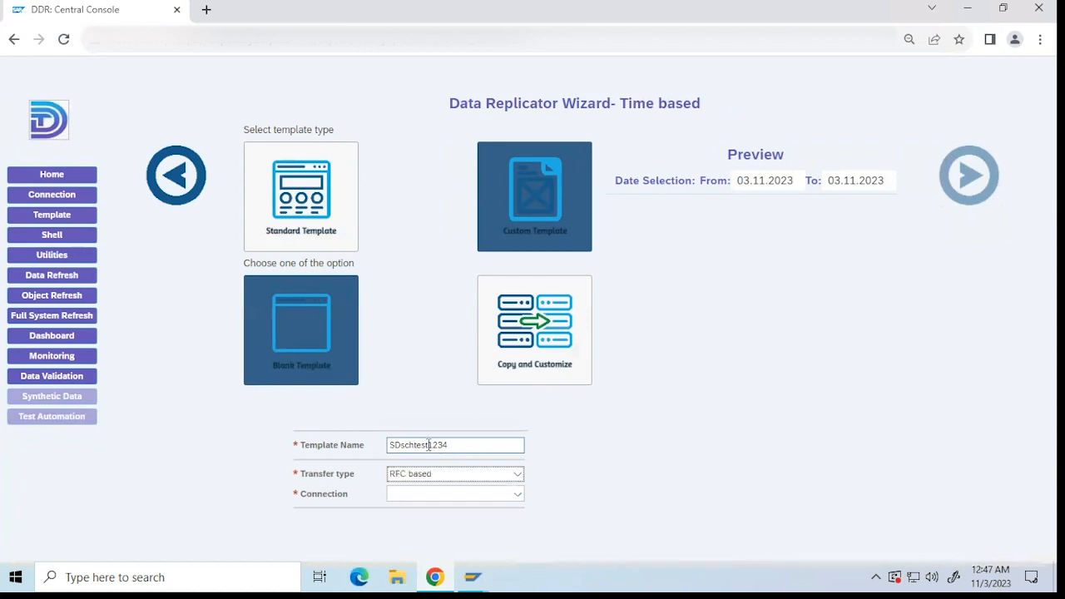
key(Tab)
key(Down)
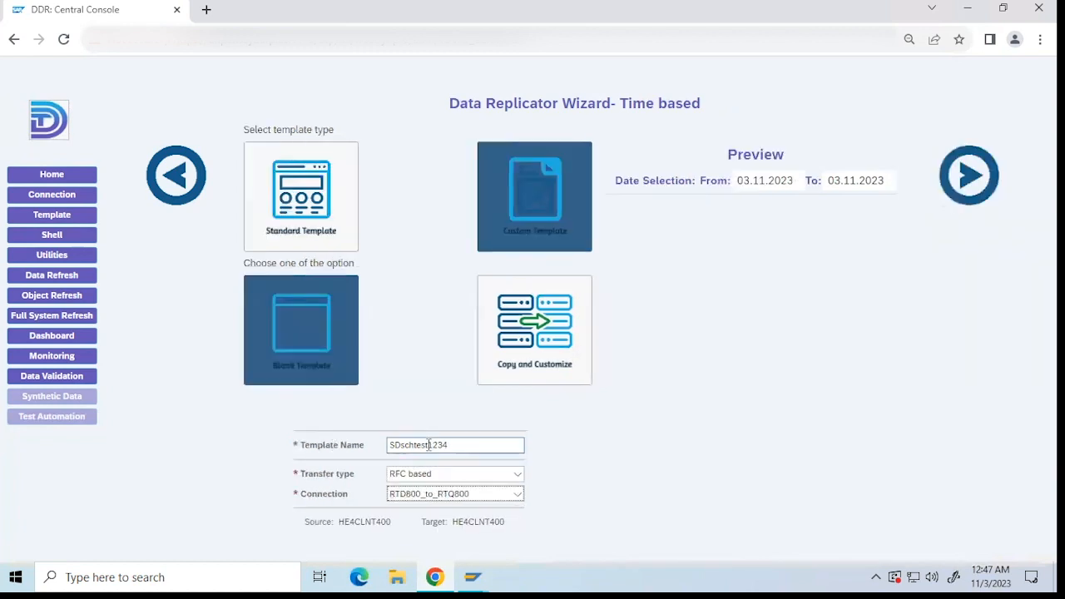
click(964, 173)
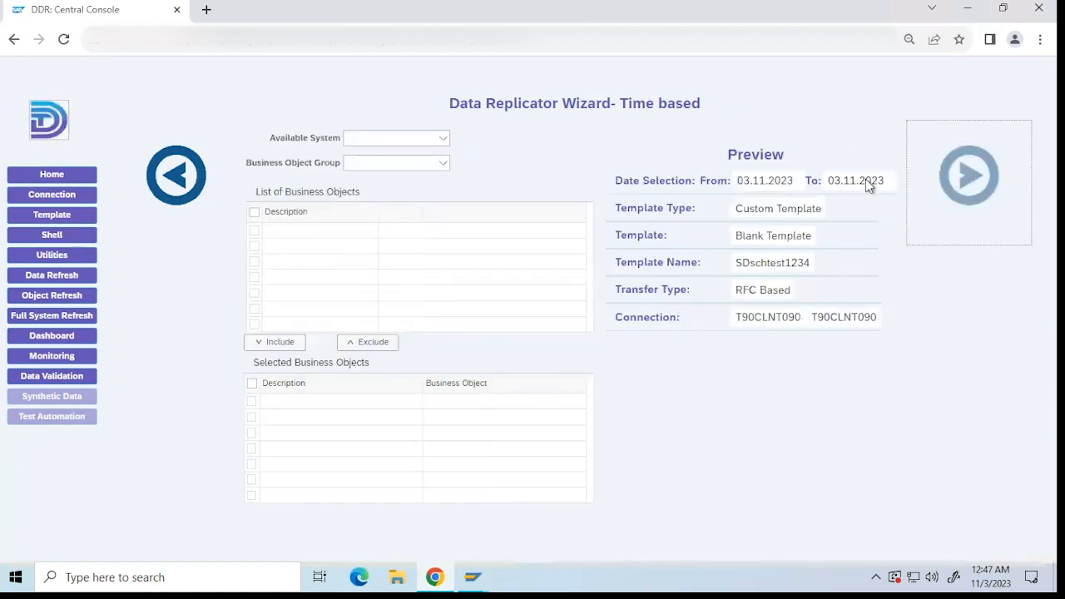
Choose ECC as the available system and Process as the business object group
click(400, 138)
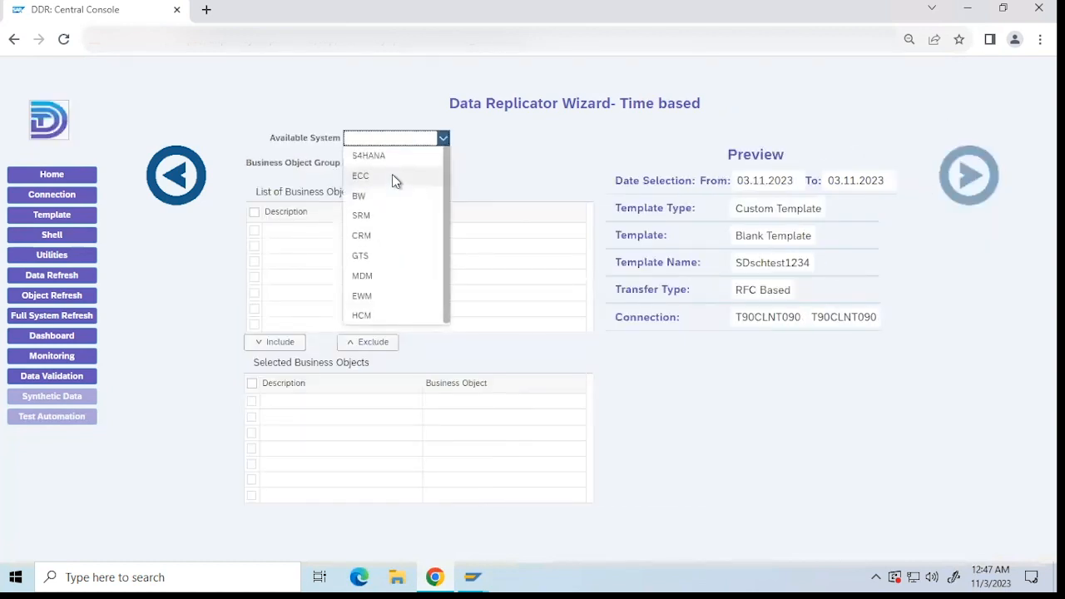
click(392, 174)
click(395, 164)
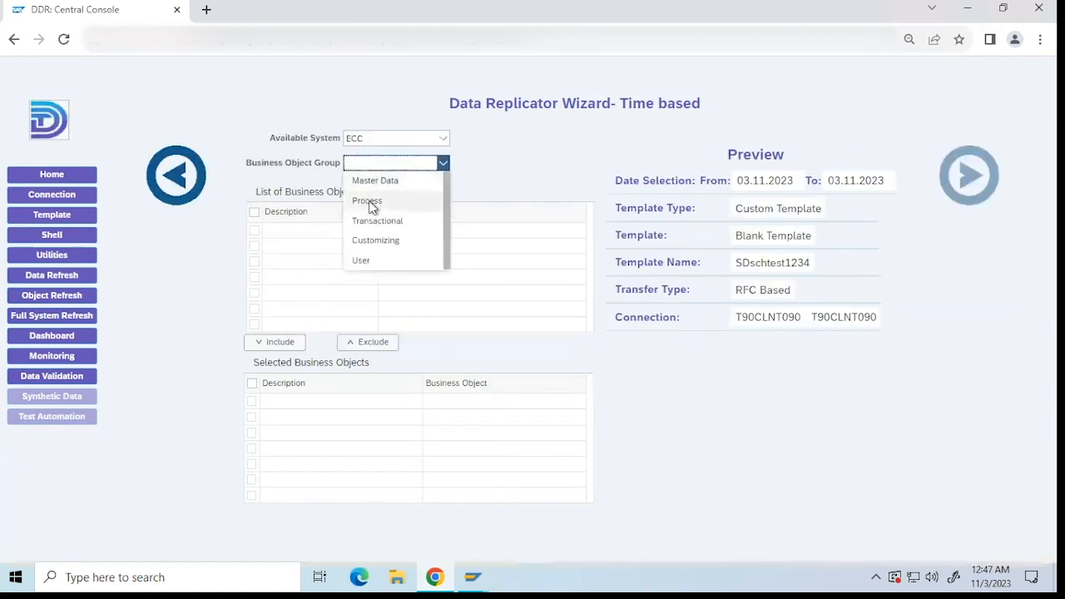
click(375, 200)
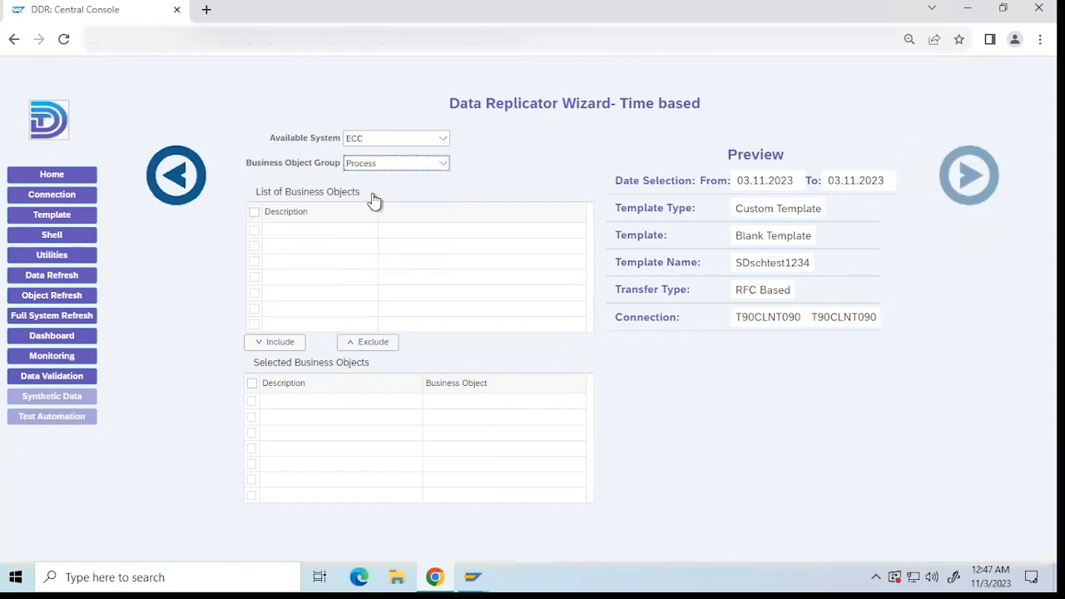
Filter the list of business objects with the custom filter *102169
click(438, 215)
click(428, 253)
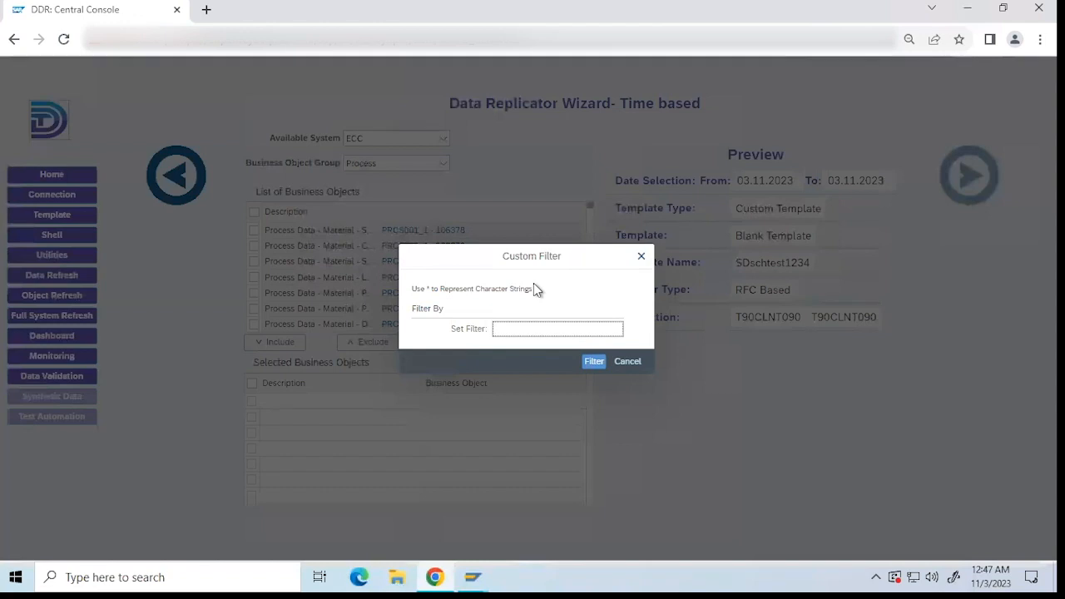
text(*)
key(Down)
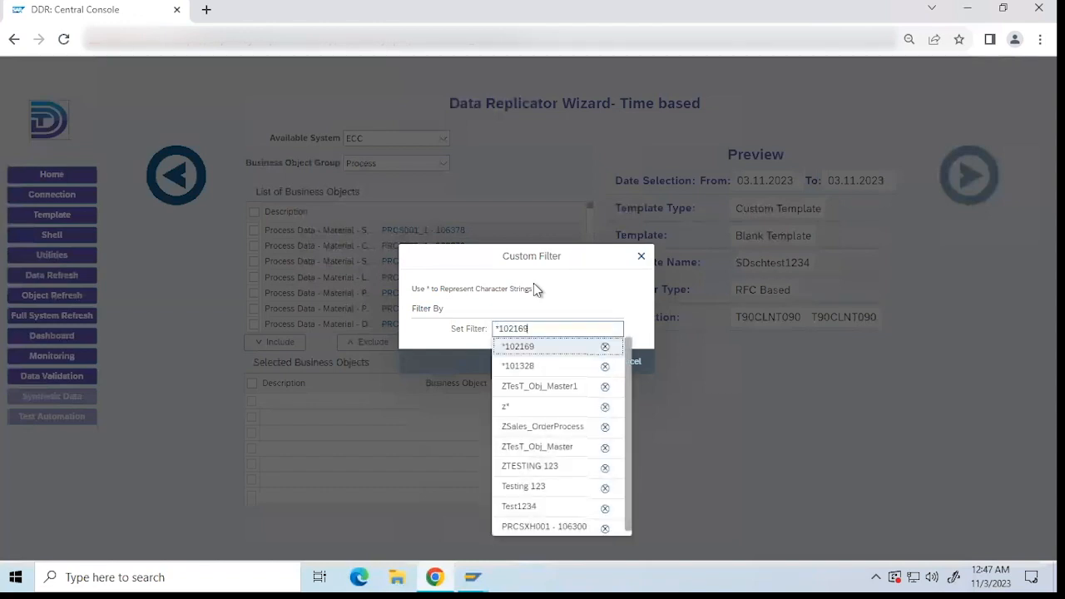
key(Return)
key(Return)
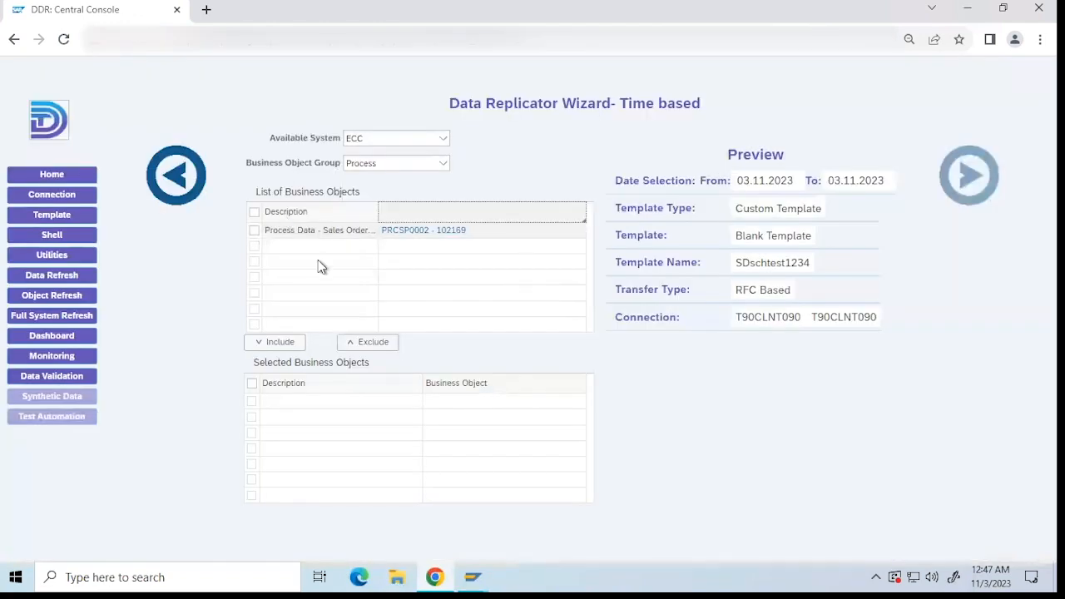
Include business object PRCSP0002 - 102169 and continue past the additional tables to the object filter
click(321, 233)
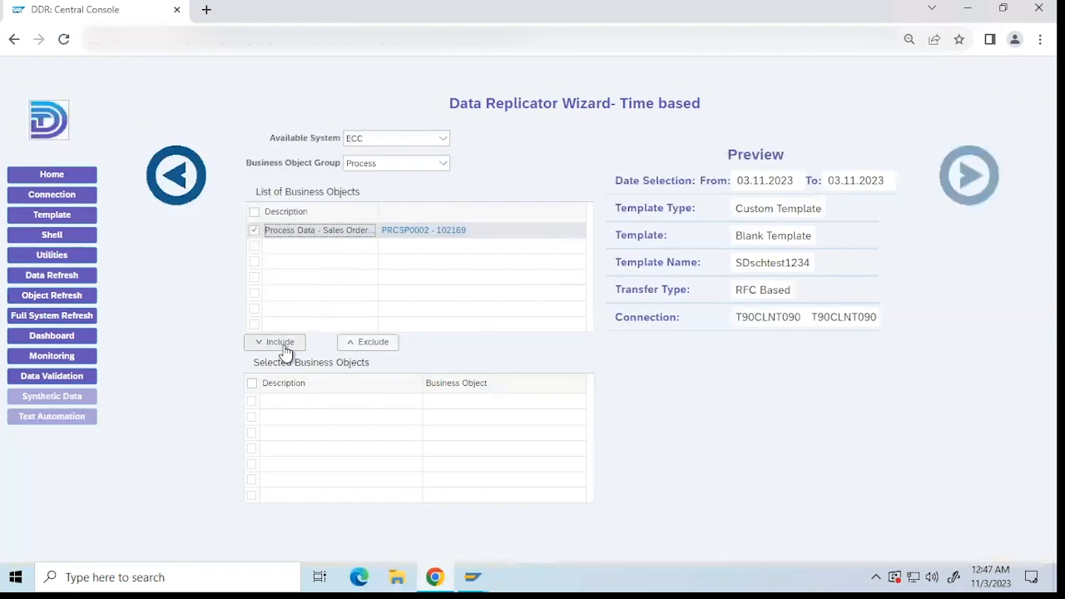
click(283, 349)
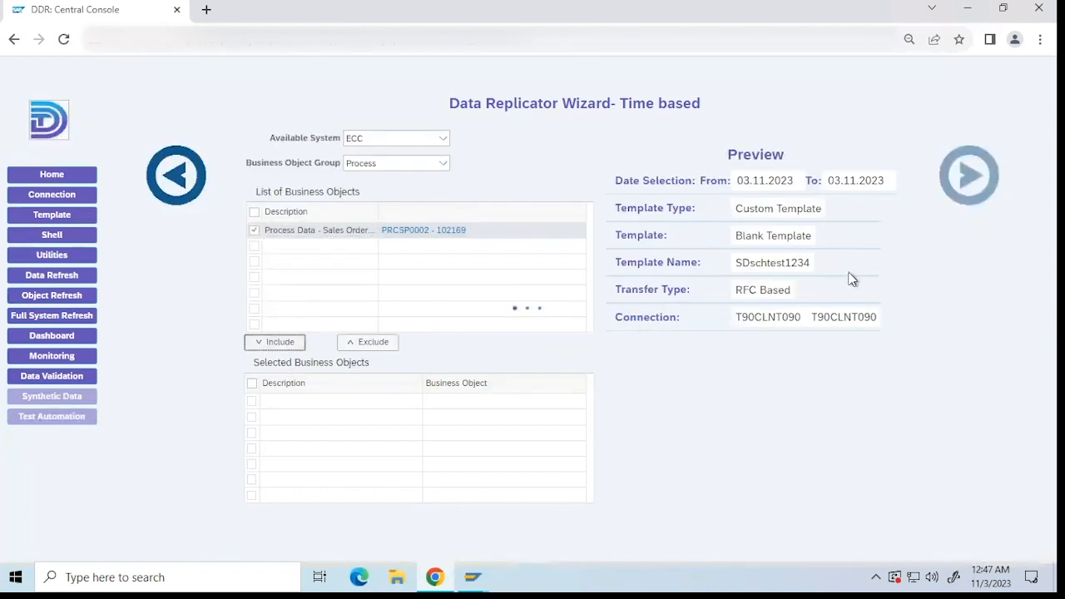
click(972, 176)
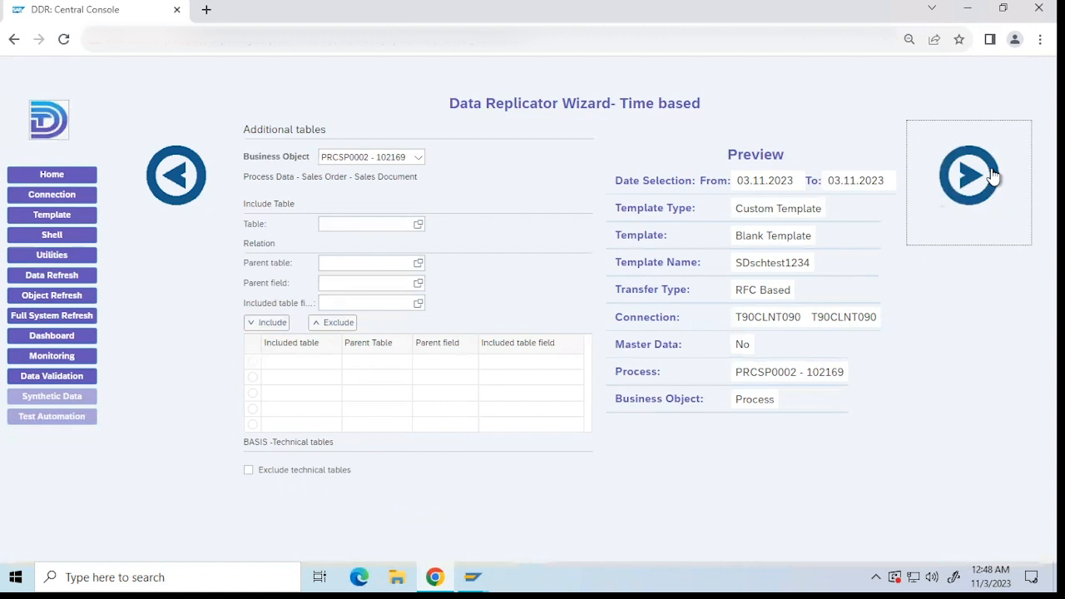
click(992, 175)
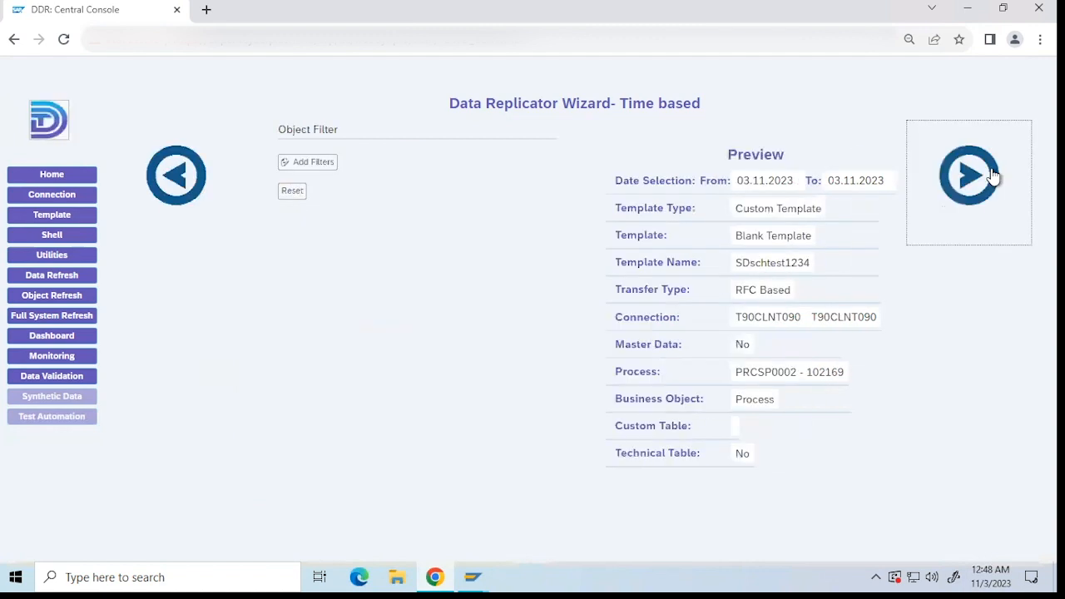
Create an object filter on VBAK field VBELN and enter the source sales order's number as the Sales Document
click(314, 170)
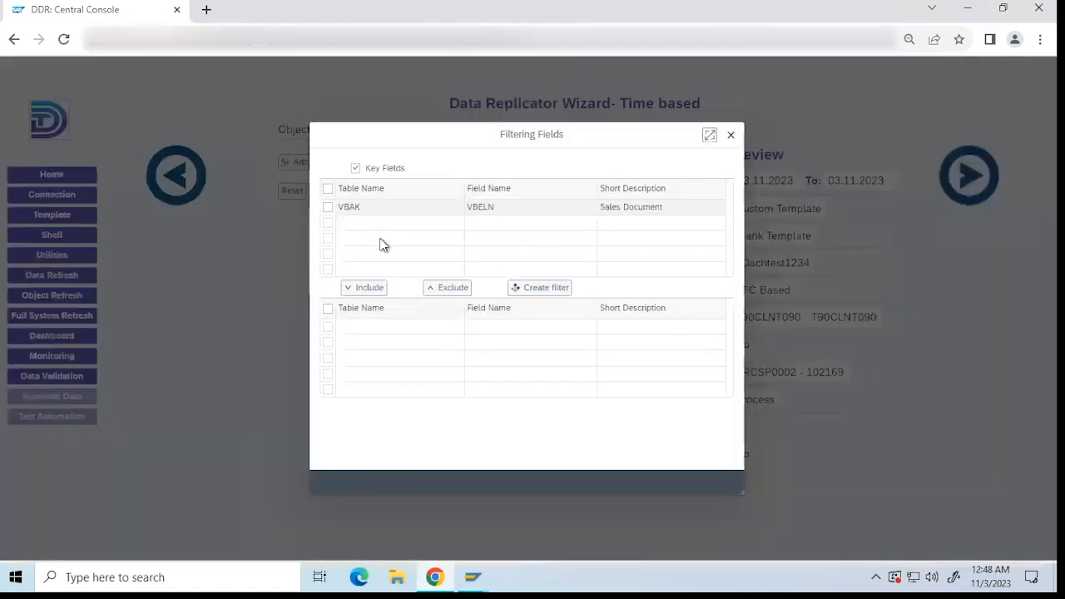
click(368, 209)
click(366, 290)
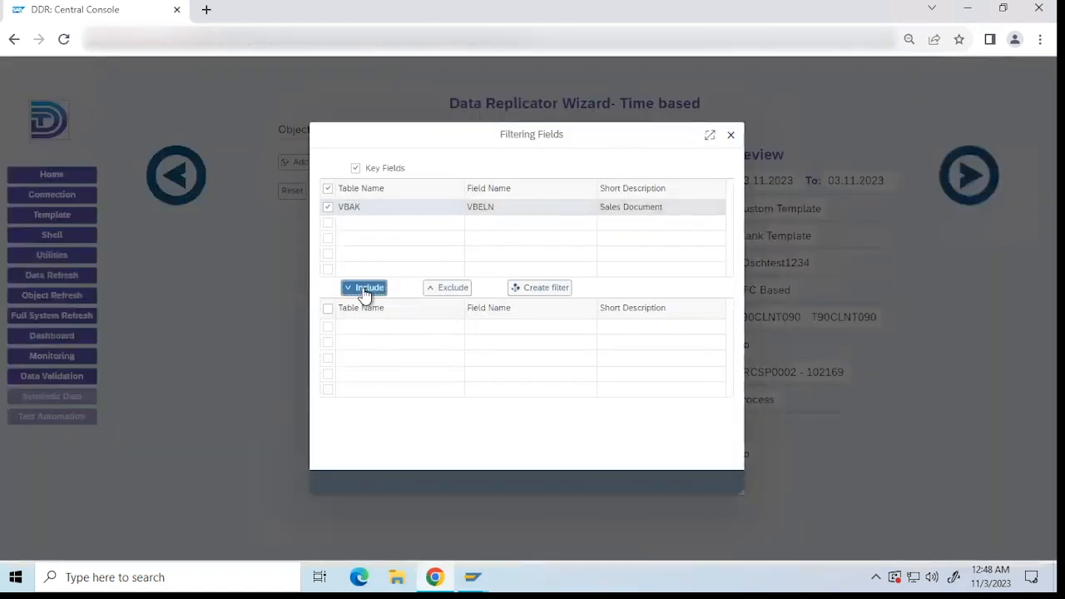
click(360, 331)
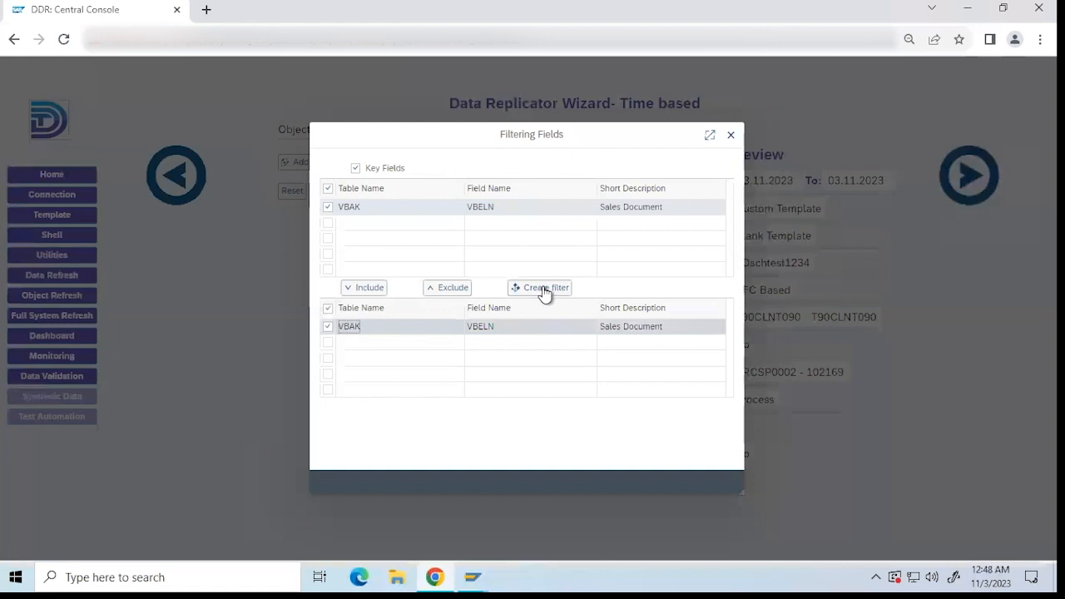
click(545, 289)
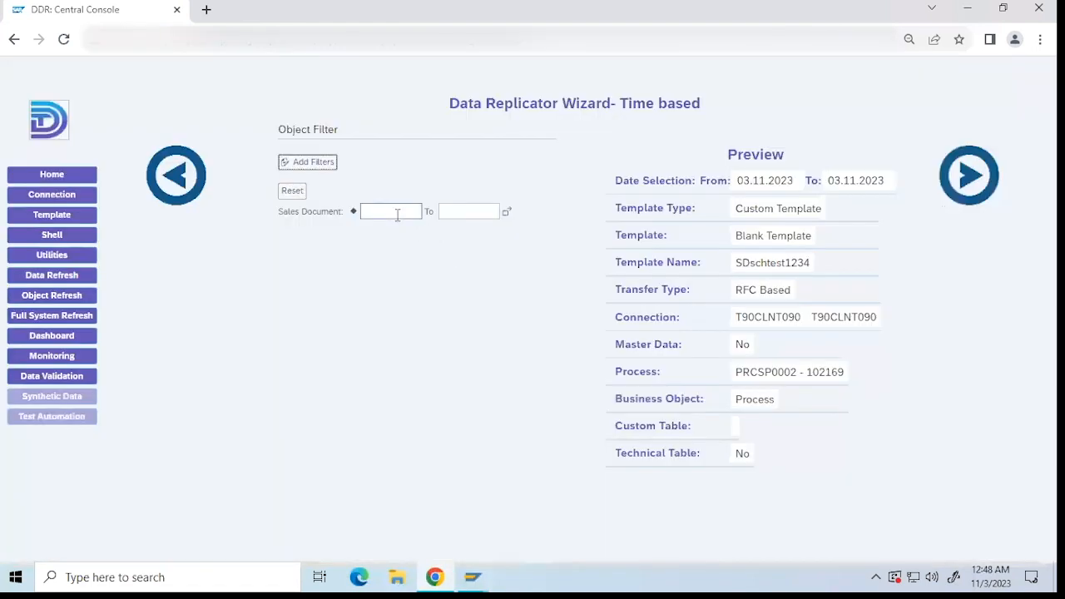
click(397, 215)
text(19149)
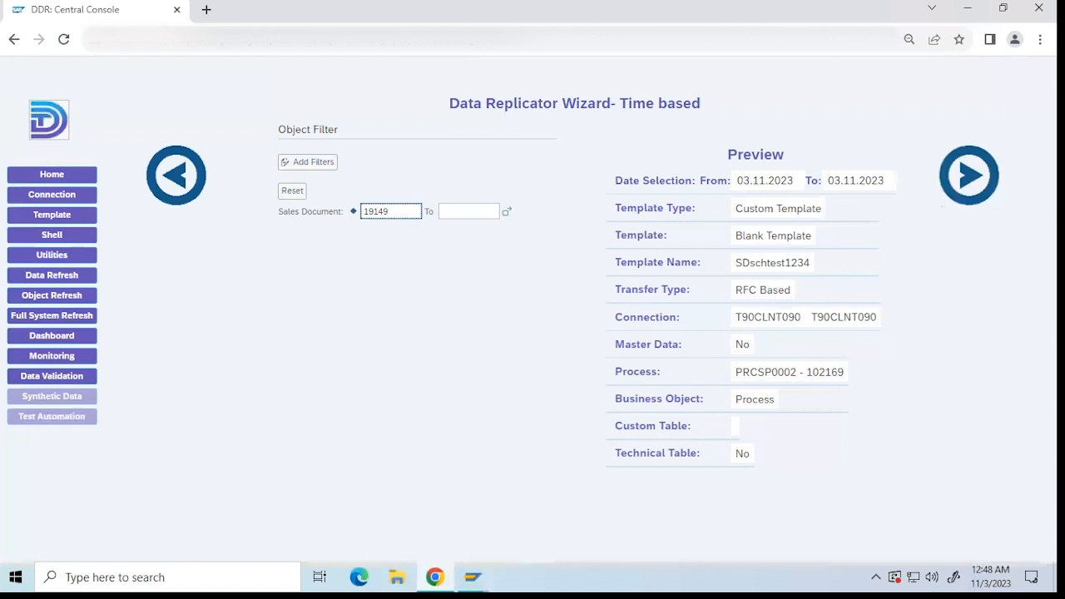
Accept the object filter, keep the scramble mode at None, and finalize and release the template for data replication
click(975, 158)
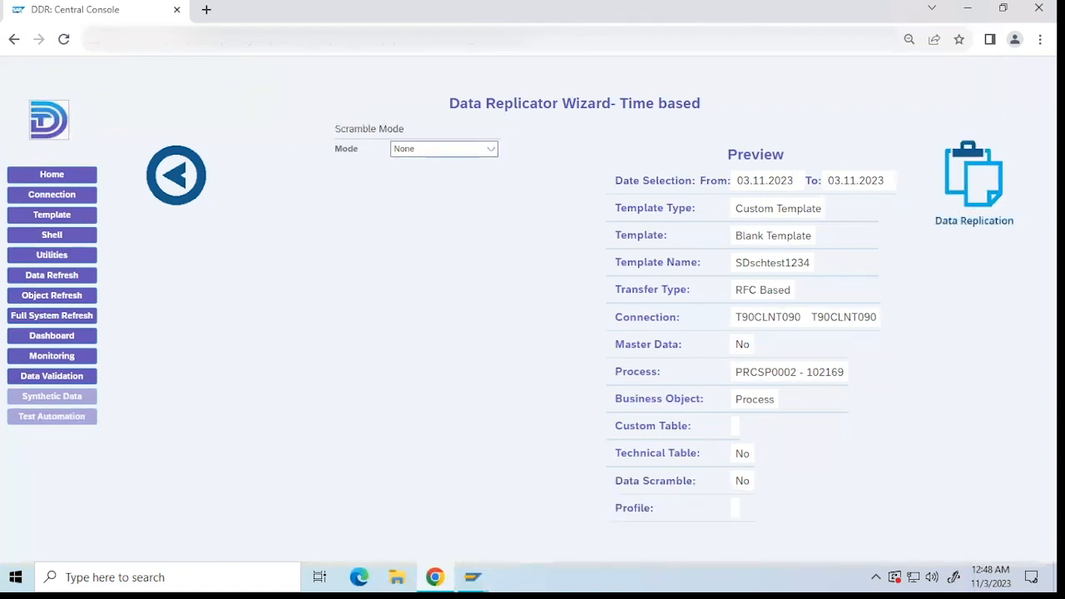
click(977, 213)
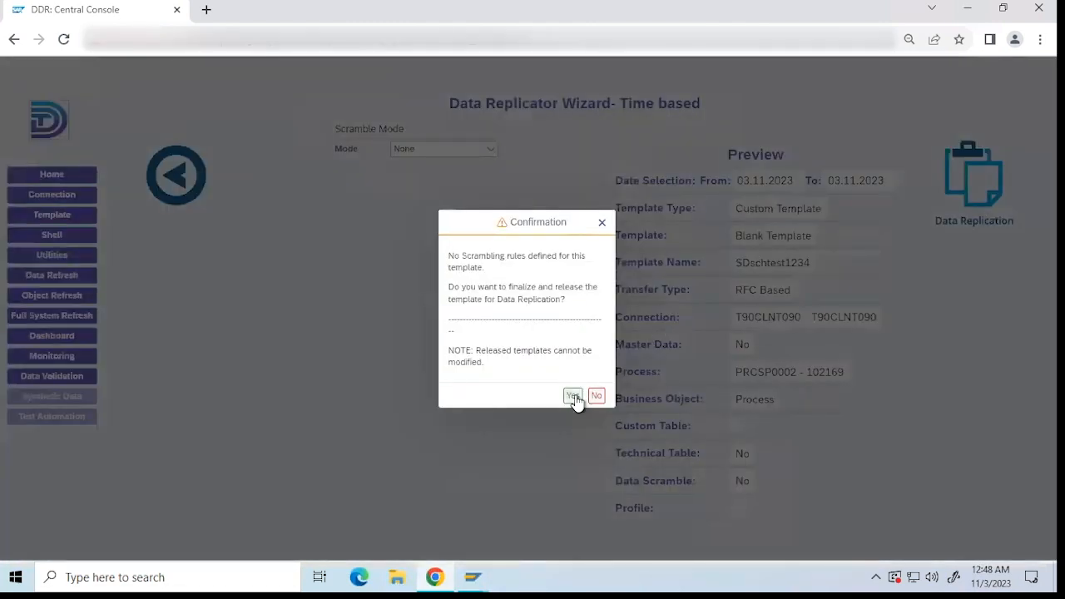
click(573, 396)
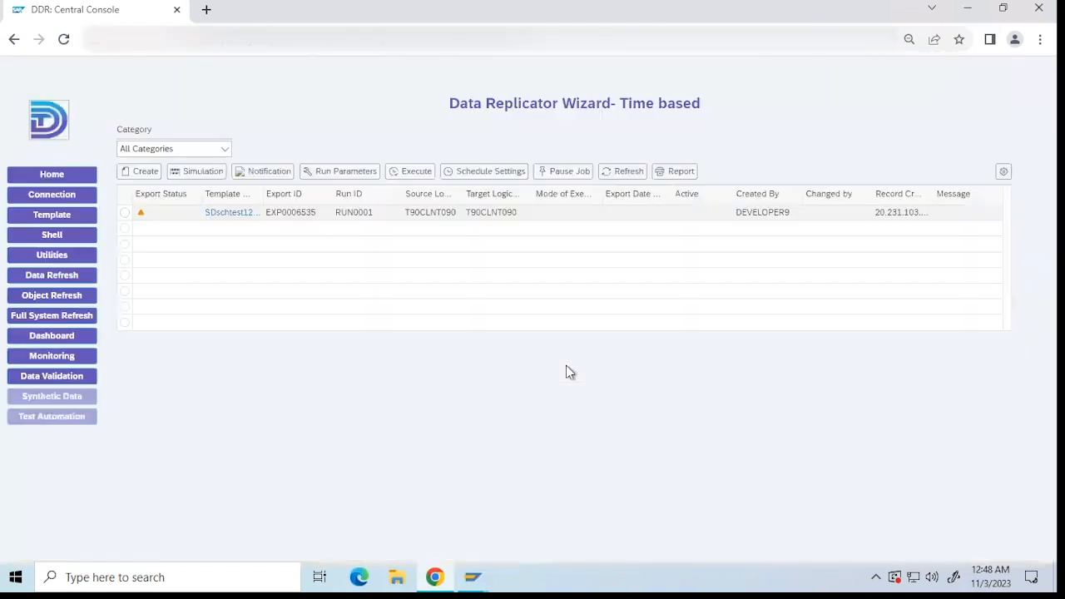
Schedule the released template's export run for 00:50:00 on 03.11.2023 with run mode Actual Run( Copy )
click(163, 218)
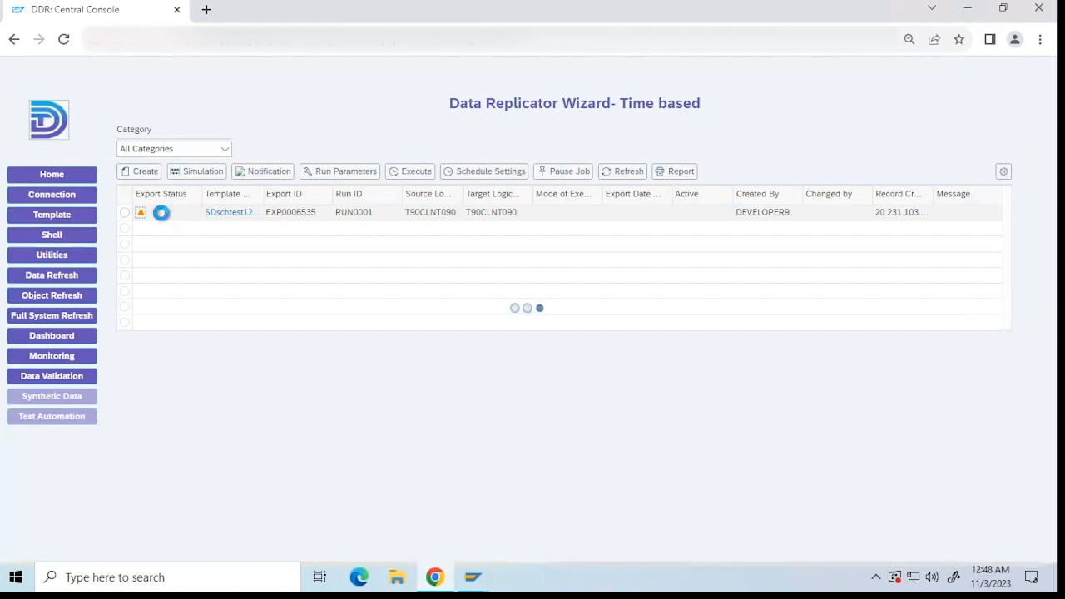
click(471, 172)
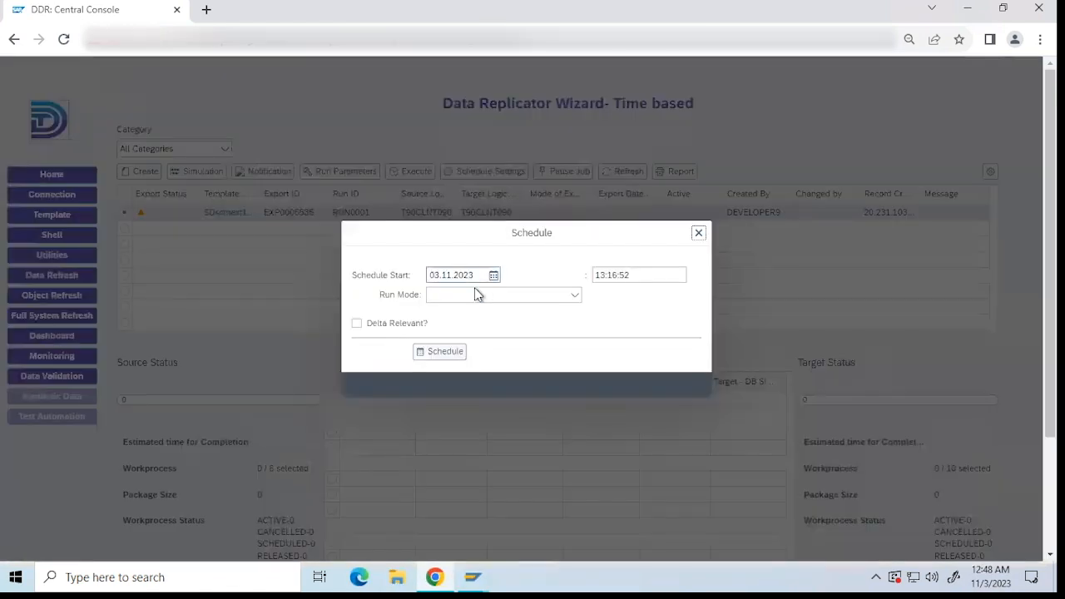
click(654, 275)
key(ctrl+a)
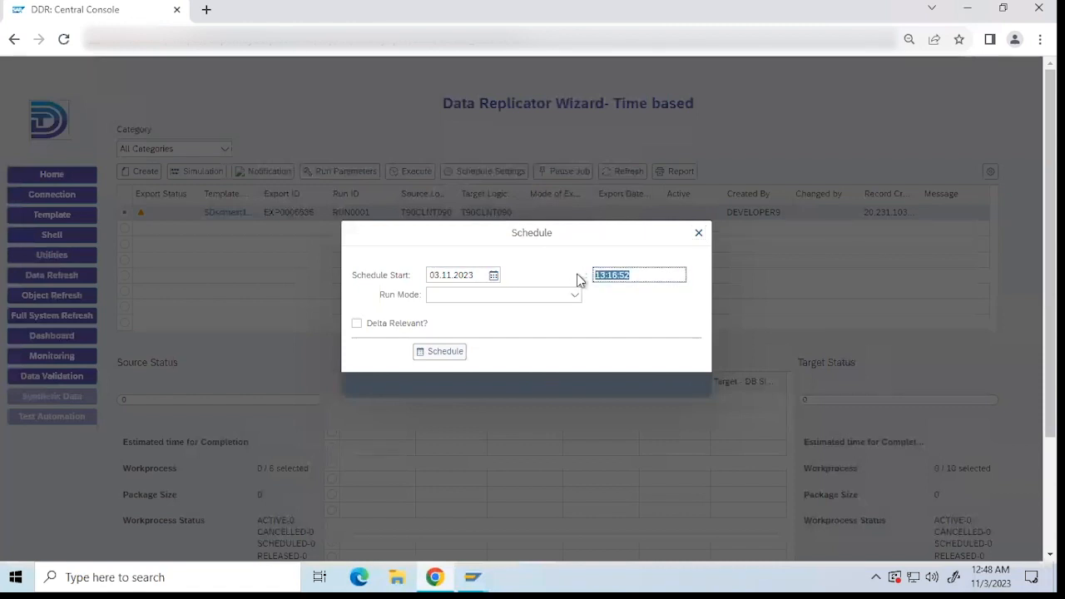
text(00:50:00)
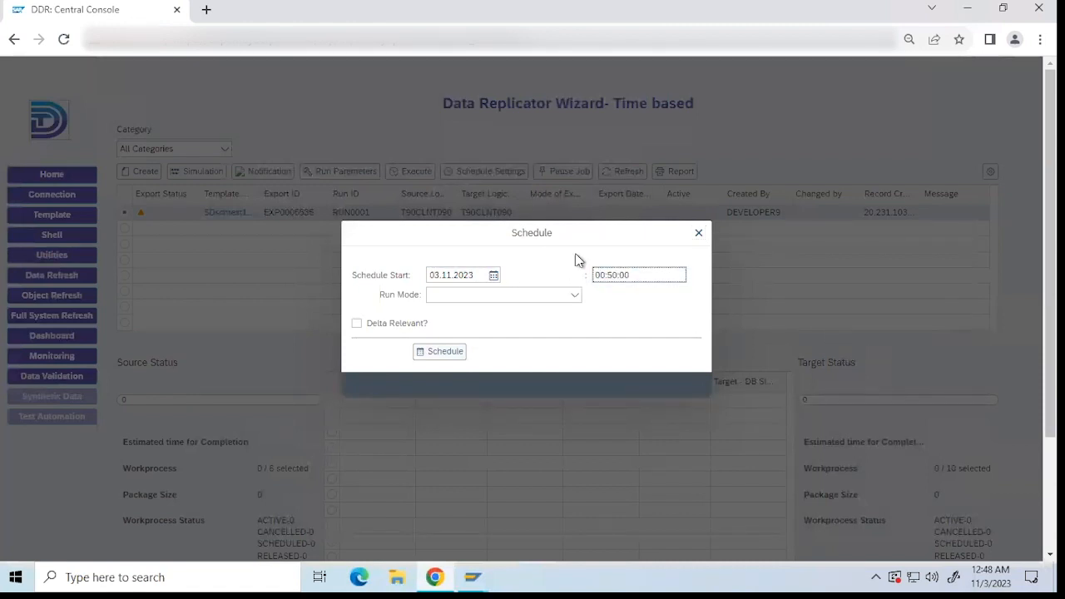
click(533, 297)
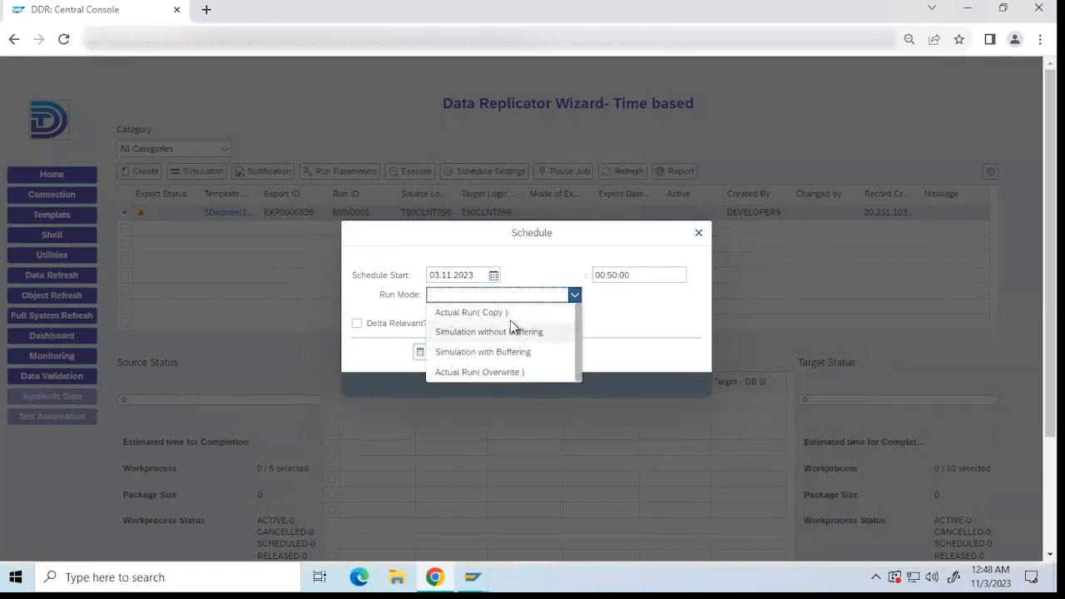
click(506, 314)
click(445, 352)
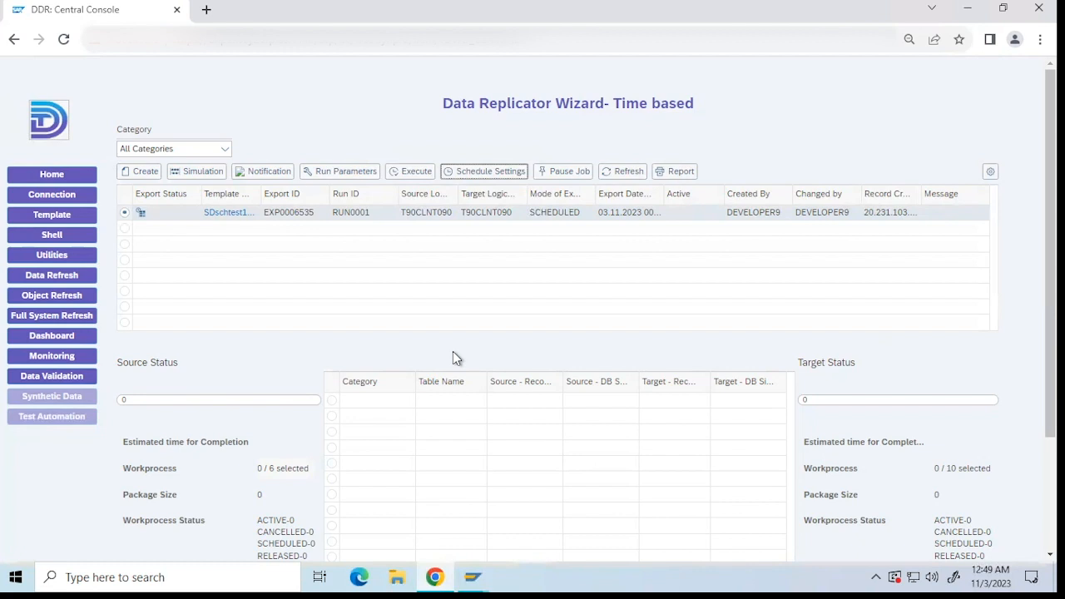
Refresh the scheduled run repeatedly to check its export status and the source and target progress
click(624, 171)
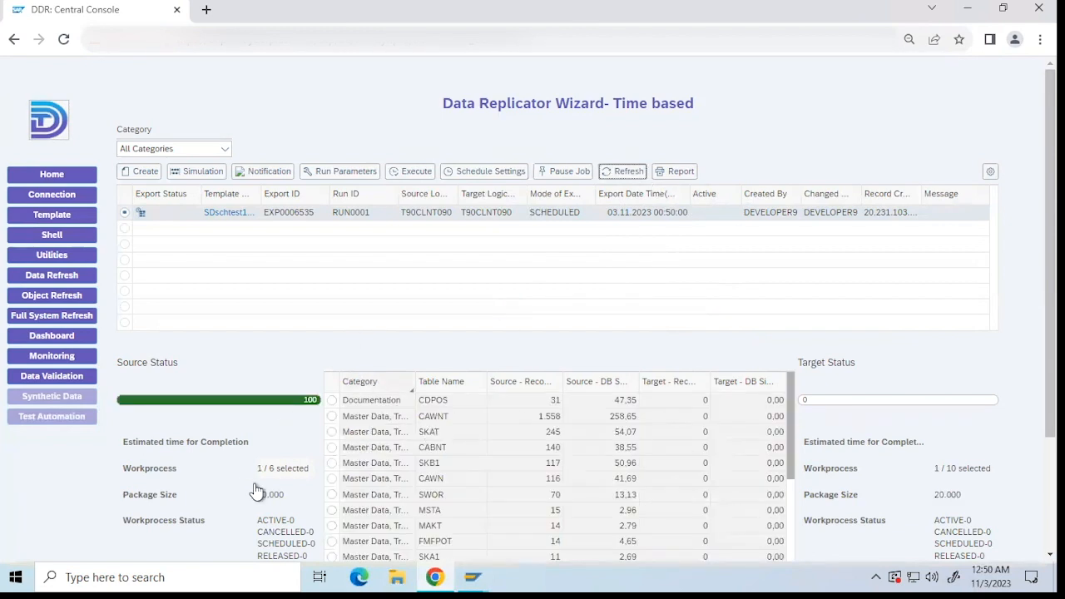
click(629, 177)
click(628, 175)
click(628, 175)
click(627, 174)
click(628, 177)
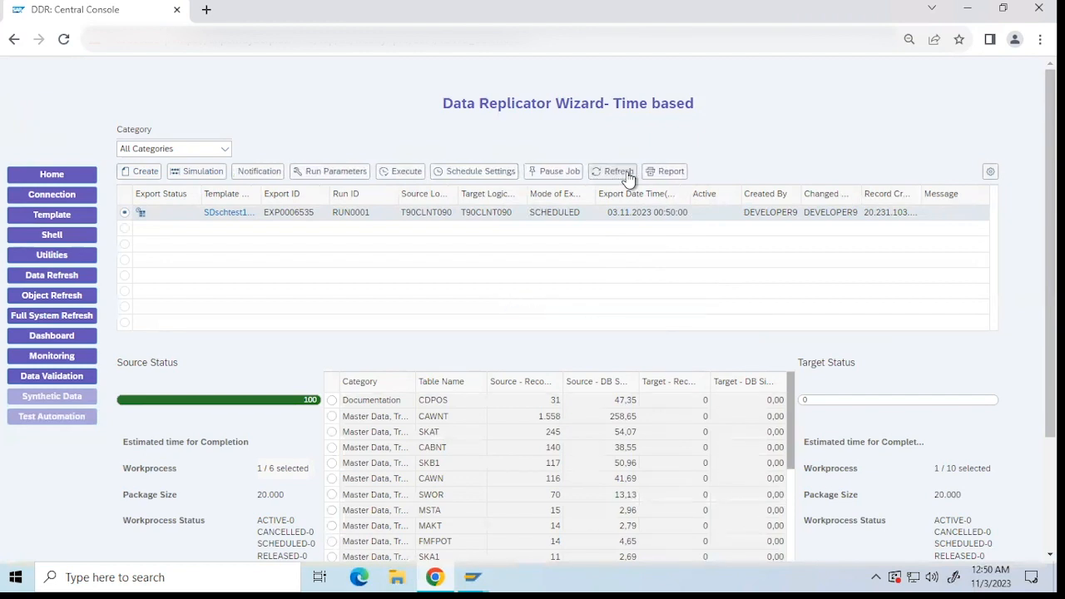
click(629, 178)
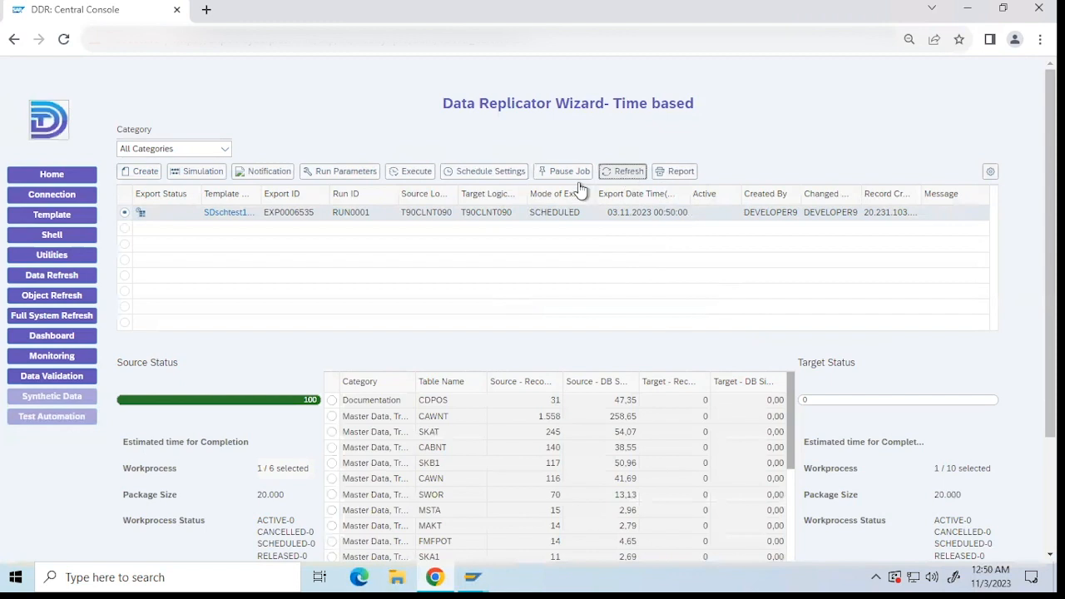
click(629, 179)
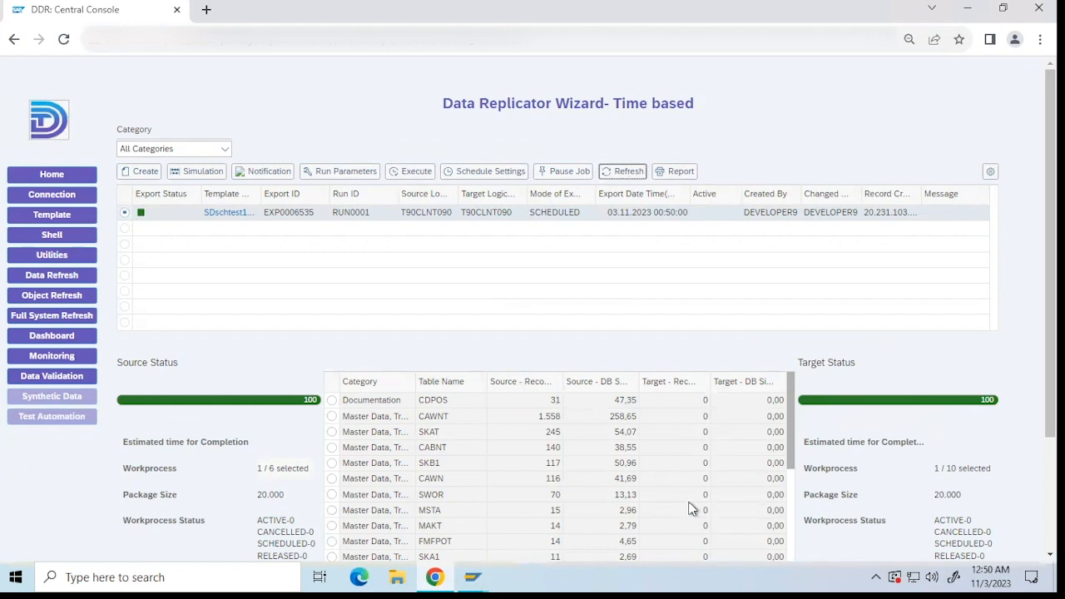
Switch to SAP GUI and look up the source sales order's number in the RTQ Display Sales Order screen
click(477, 573)
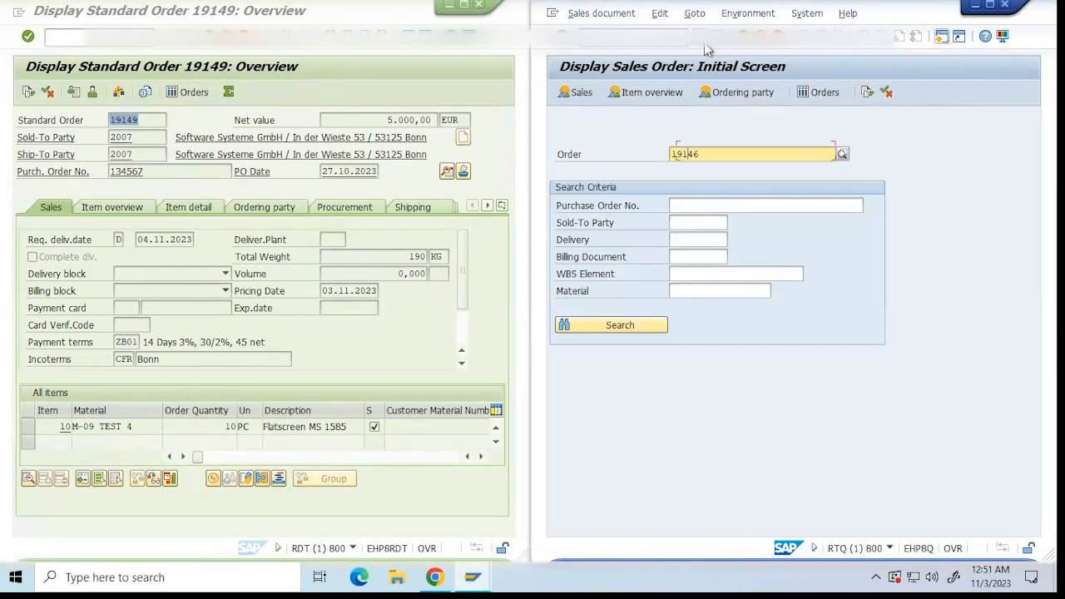
key(BackSpace)
text(9)
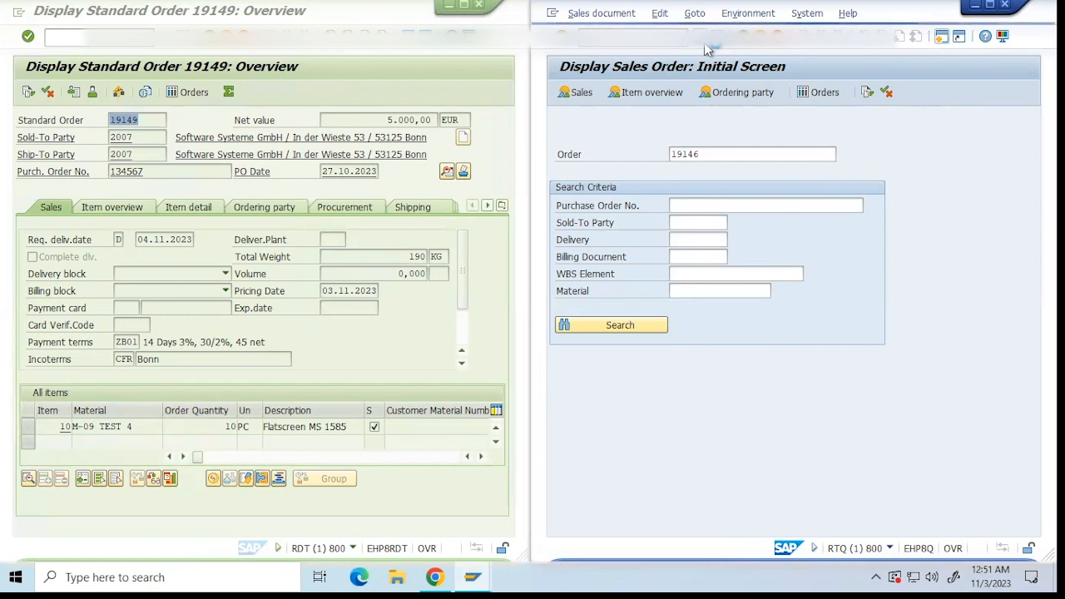
key(ctrl+v)
key(Return)
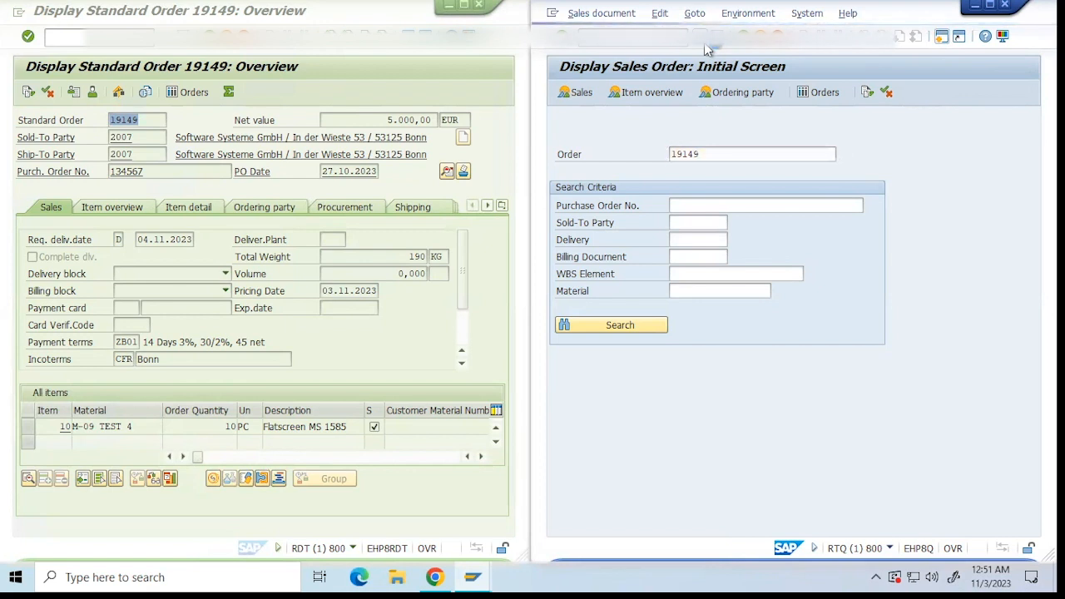